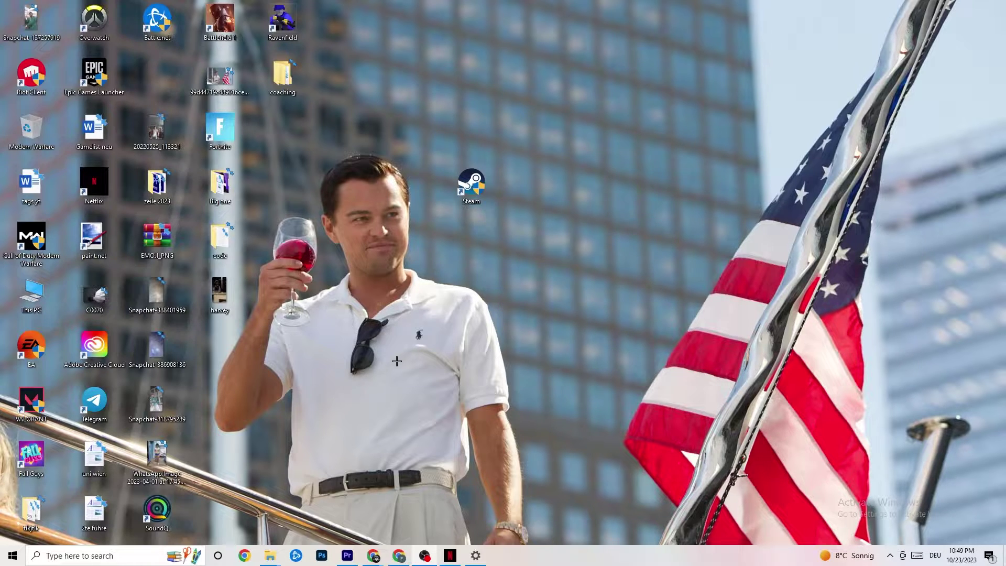
# - Drag the Steam desktop shortcut a little lower among the icons
pyautogui.moveTo(465, 188); pyautogui.dragTo(490, 239)
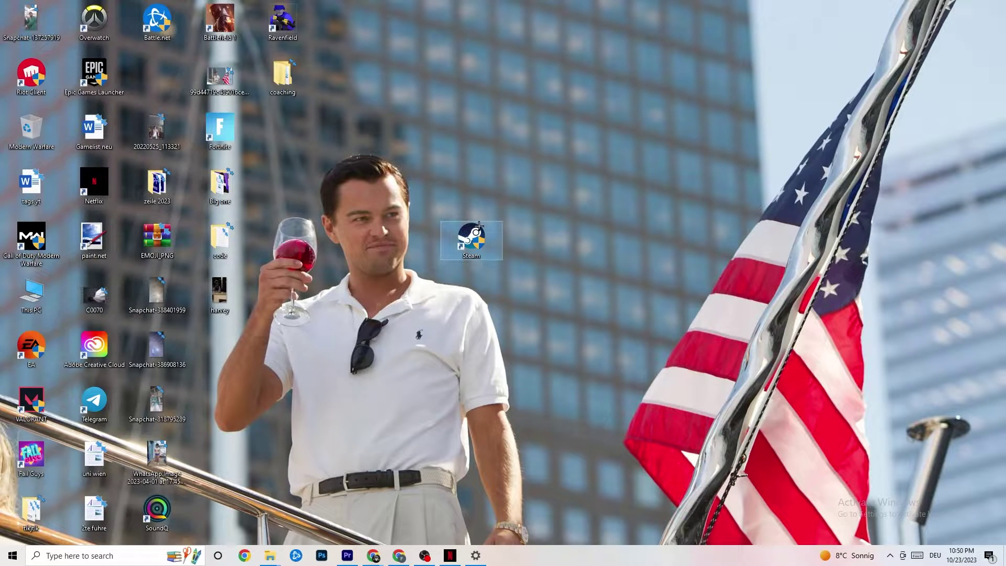
# - Move the Steam shortcut back up to its original spot and open its Properties
pyautogui.rightClick(478, 238)
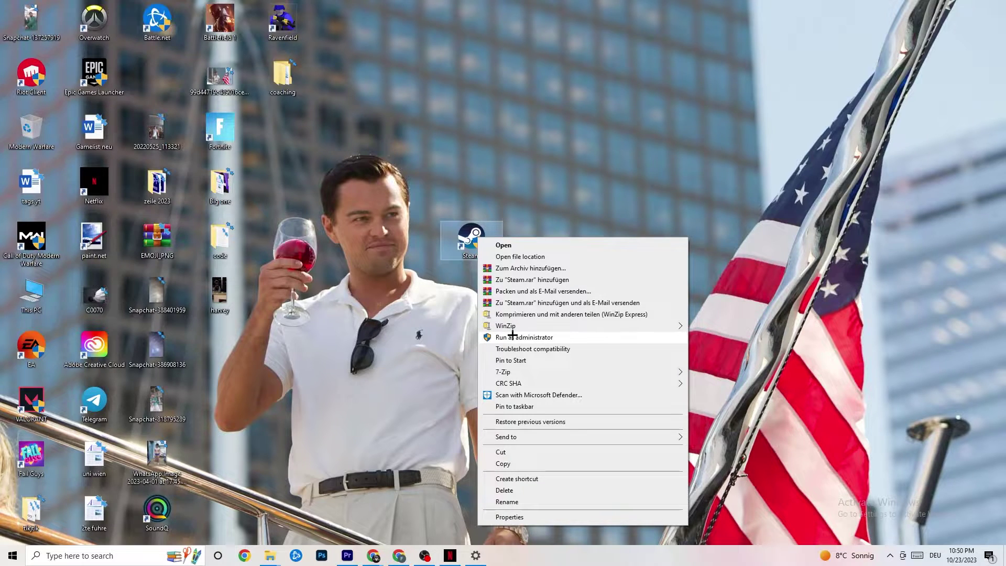
pyautogui.click(386, 316)
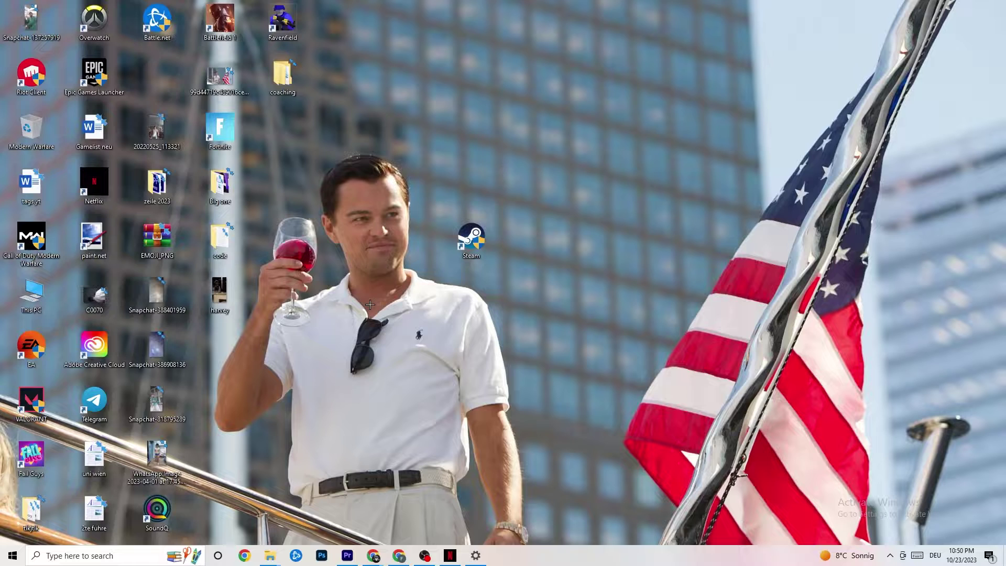
pyautogui.moveTo(462, 235); pyautogui.dragTo(462, 181)
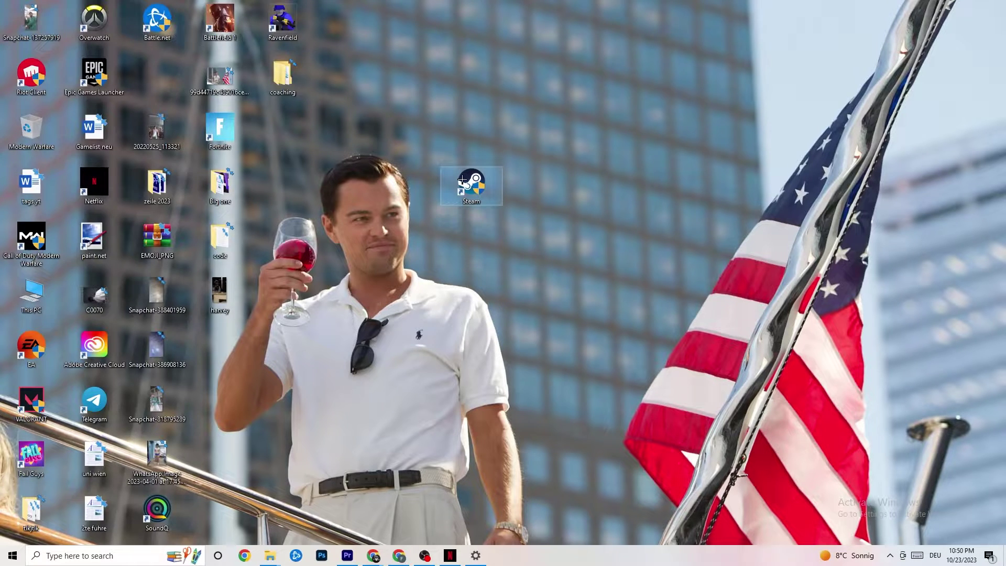
pyautogui.rightClick(462, 181)
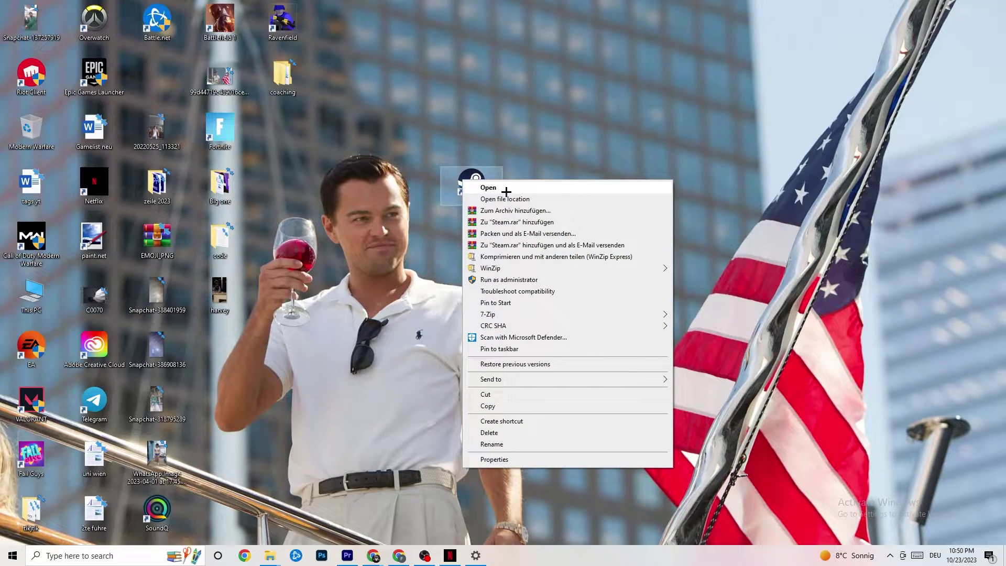
pyautogui.click(502, 459)
# - Set Steam to run as administrator in Windows 8 compatibility mode and save with OK
pyautogui.moveTo(544, 189); pyautogui.dragTo(488, 93)
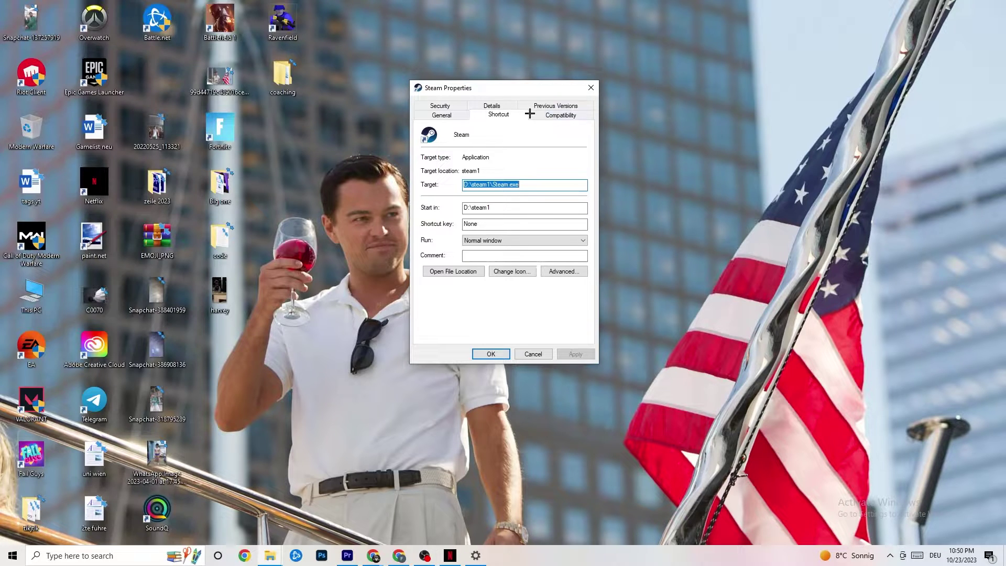
pyautogui.click(556, 115)
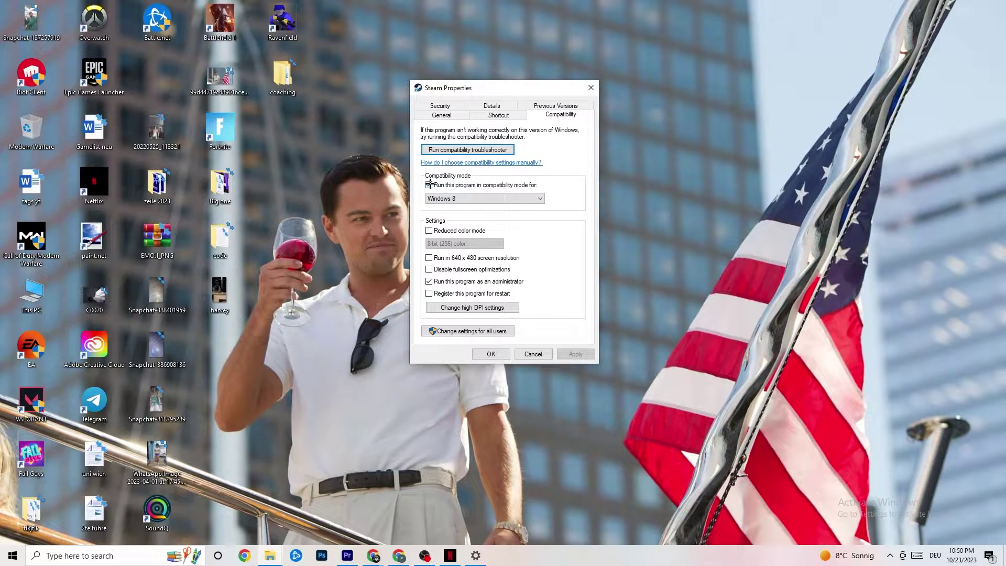
pyautogui.click(508, 197)
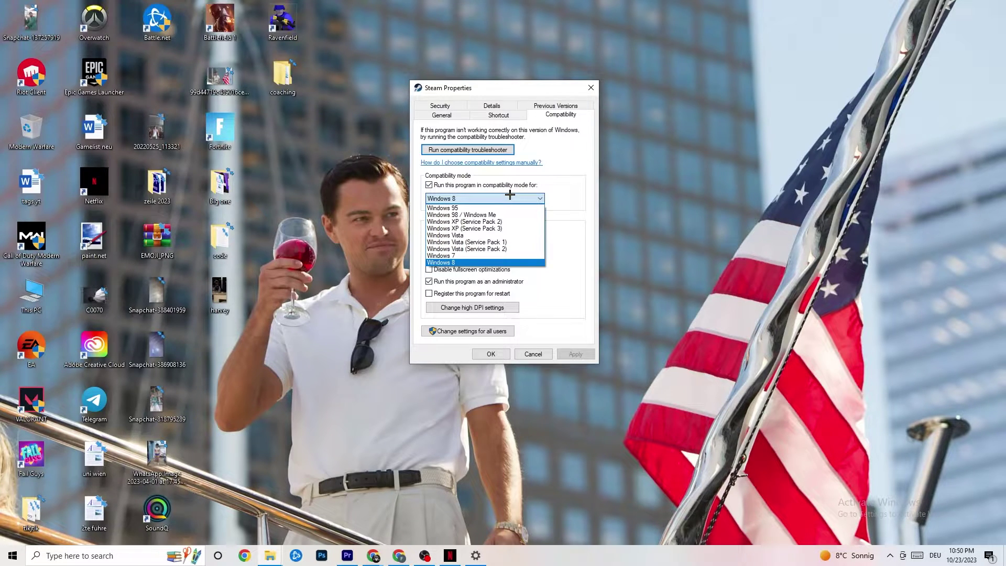
pyautogui.click(558, 227)
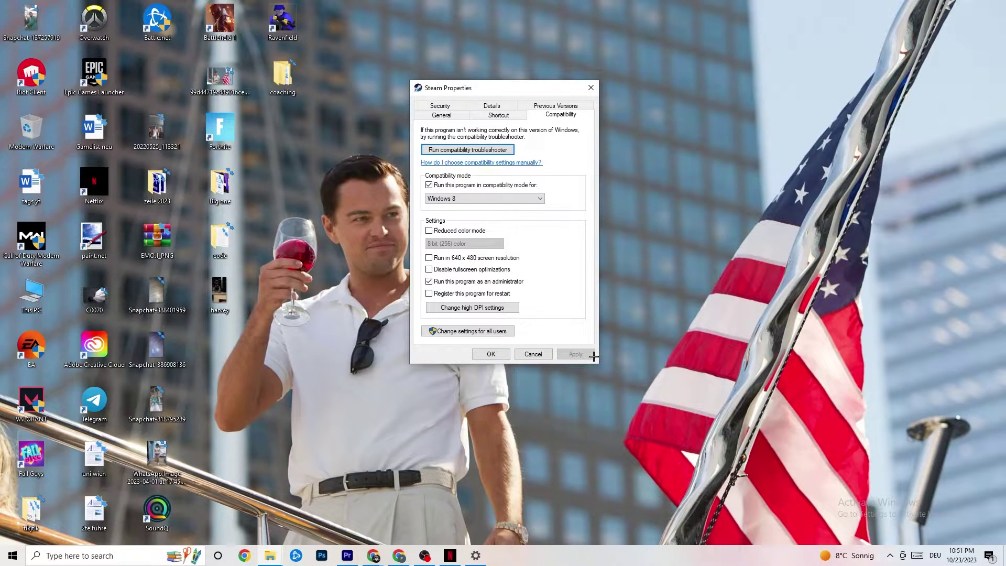
pyautogui.click(491, 354)
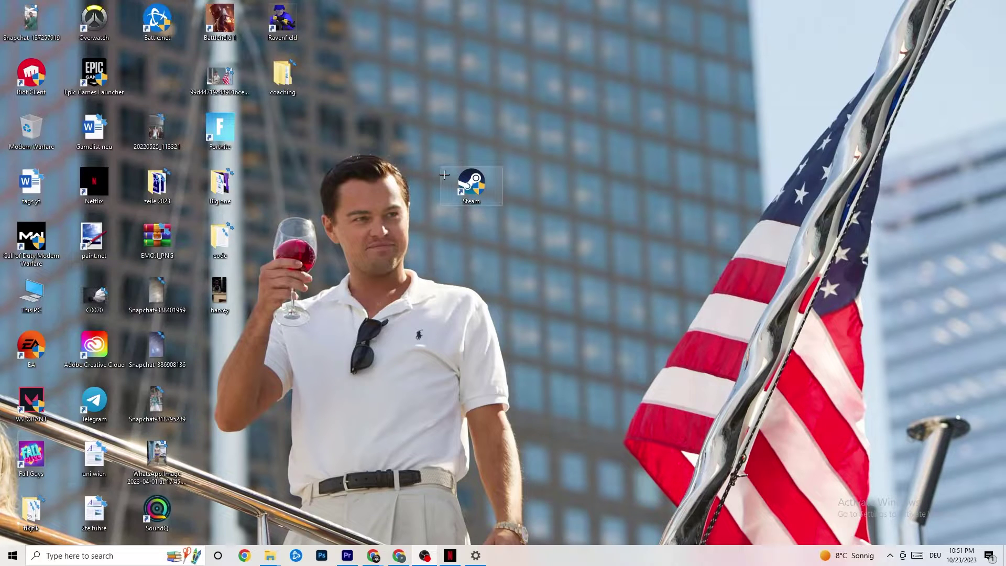
# - Launch the Windows Settings app from the Start menu
pyautogui.rightClick(453, 189)
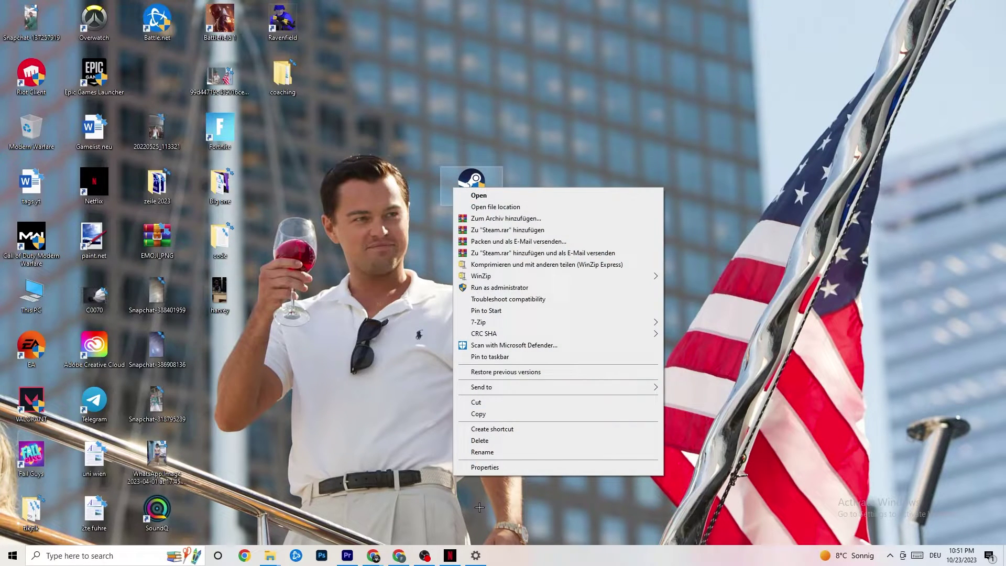
pyautogui.click(370, 231)
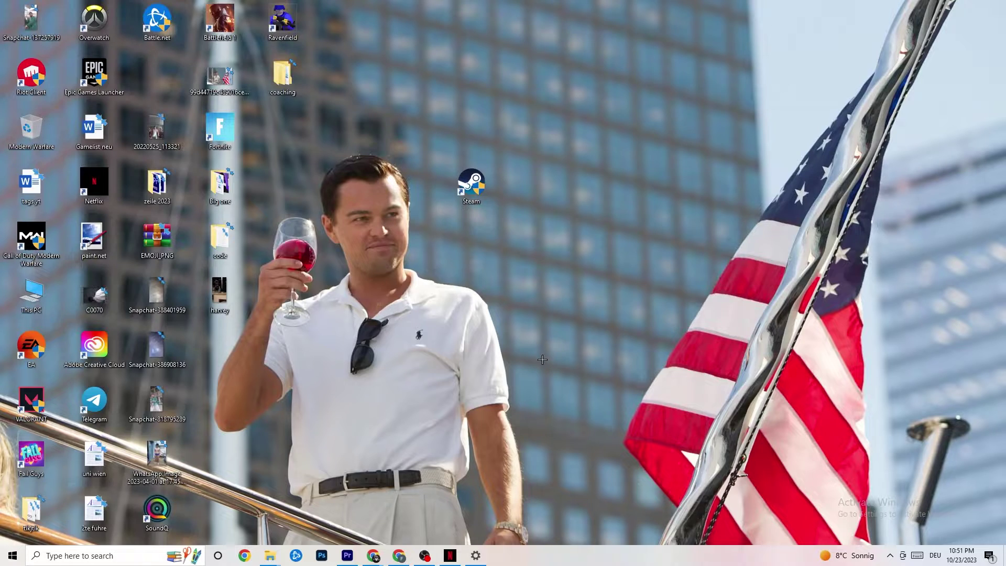
pyautogui.click(13, 556)
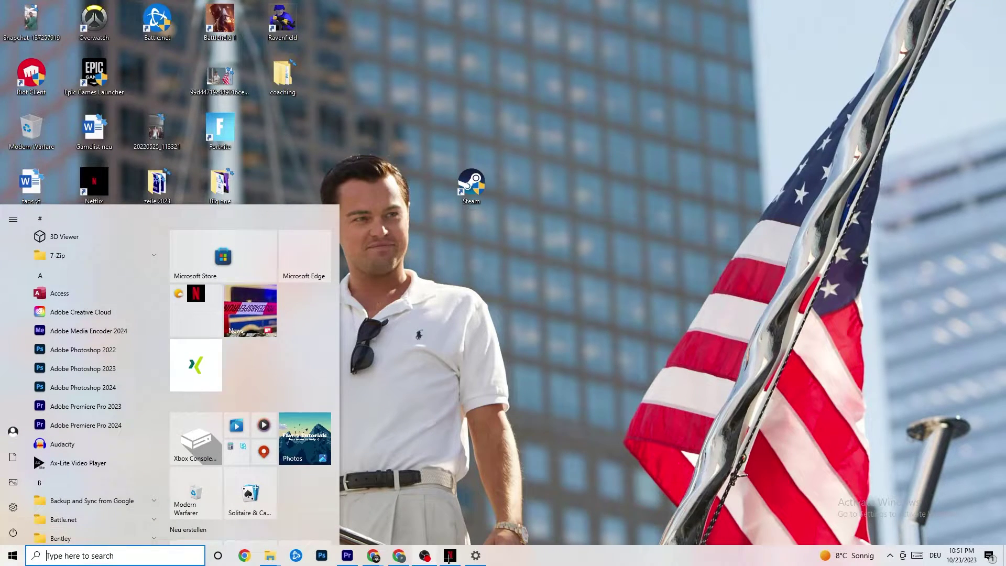
pyautogui.click(13, 507)
# - Confirm the display scale stays at 100% (Recommended), then move to Power & sleep settings
pyautogui.click(4, 10)
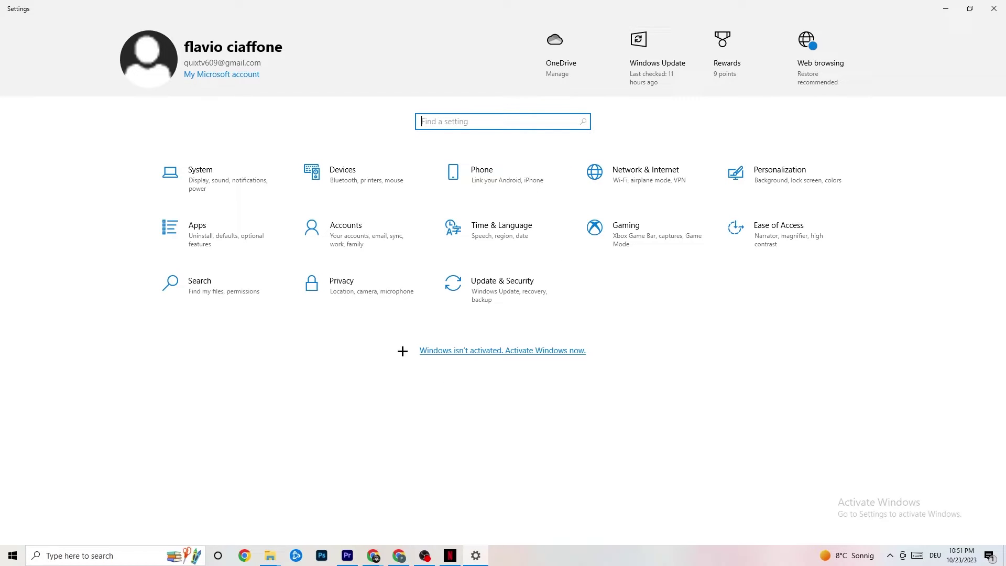
pyautogui.click(244, 200)
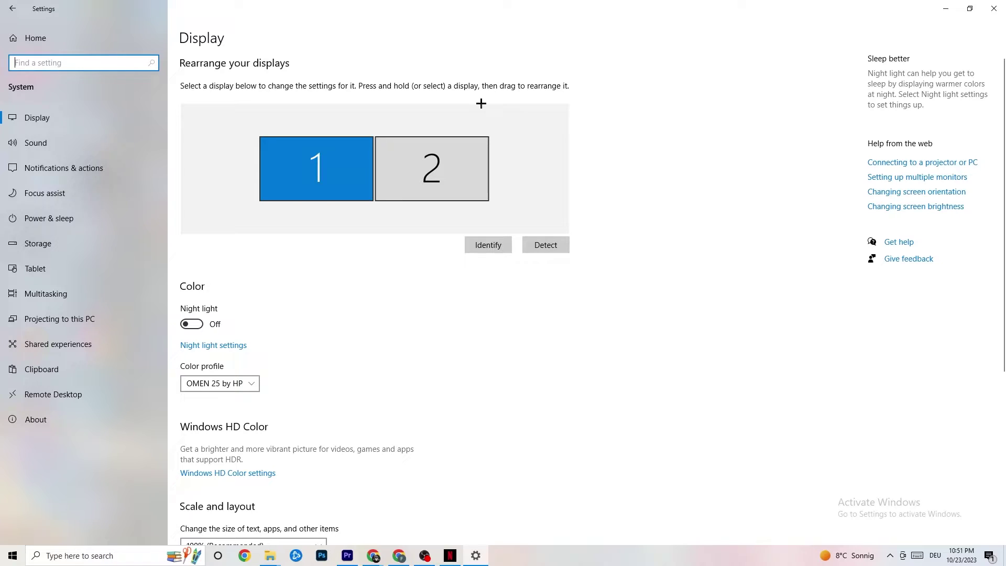
pyautogui.scroll(-5, 294, 200)
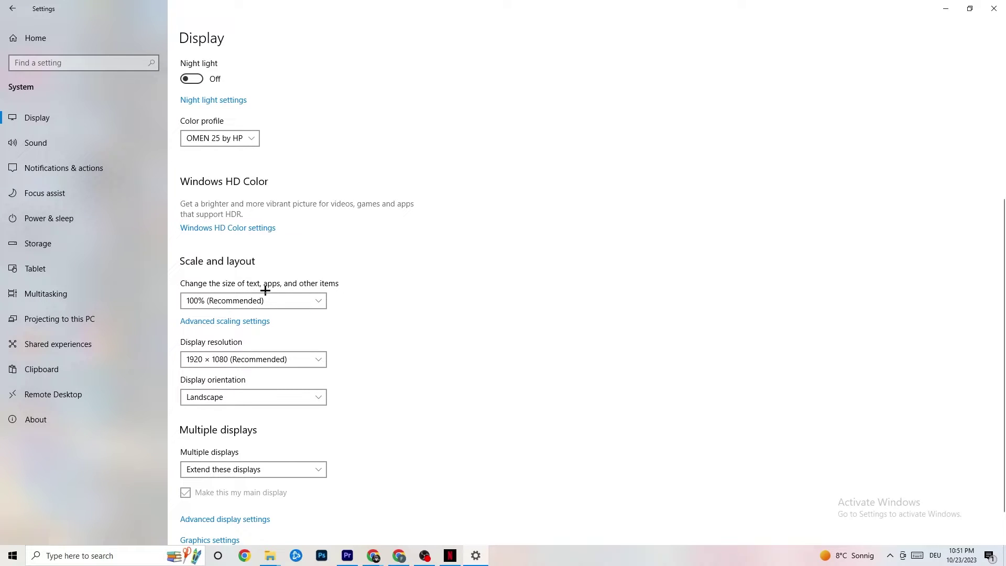
pyautogui.click(306, 297)
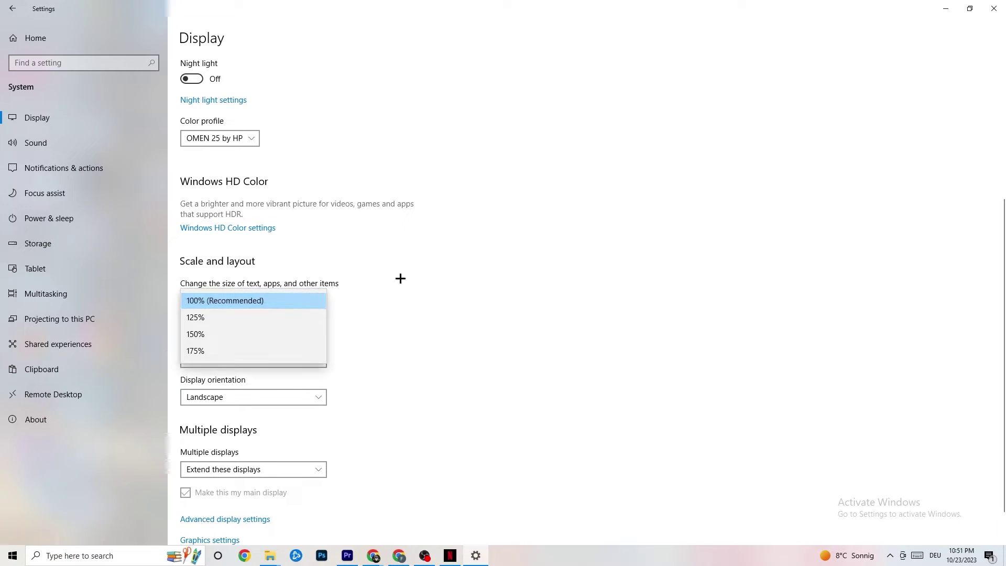
pyautogui.click(455, 261)
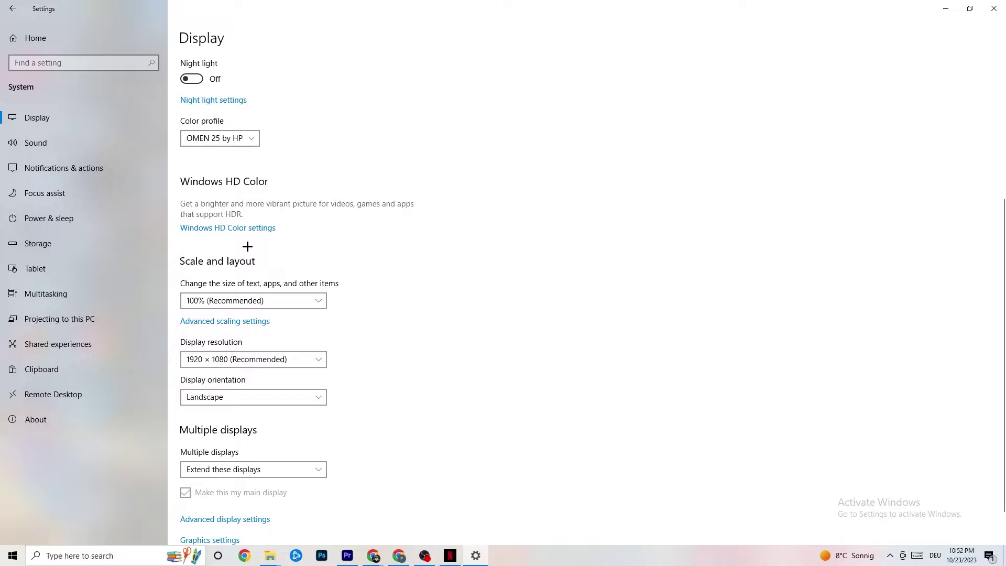
pyautogui.click(67, 216)
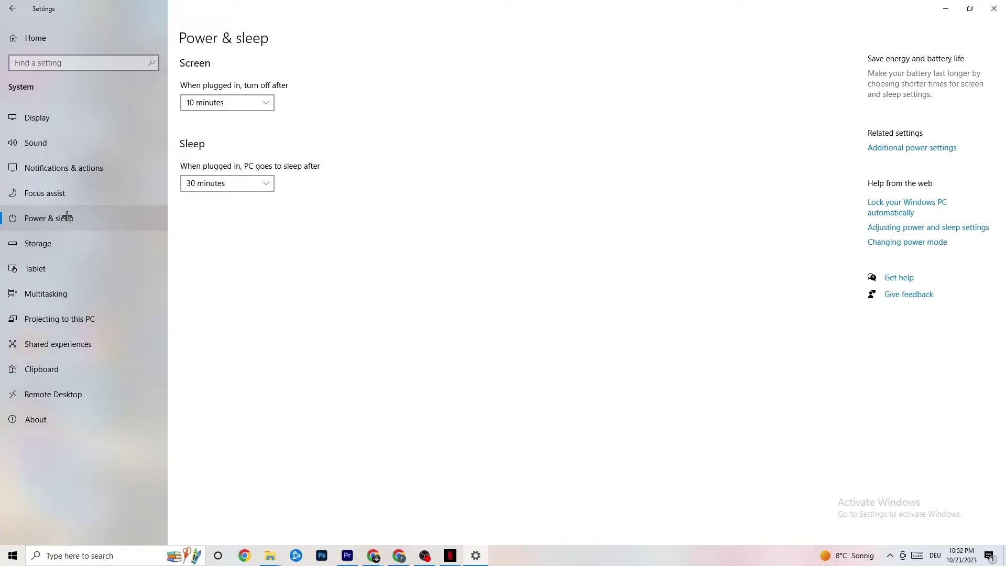
# - Review the power plans in Power Options, then view the Storage page for drive C:
pyautogui.click(921, 150)
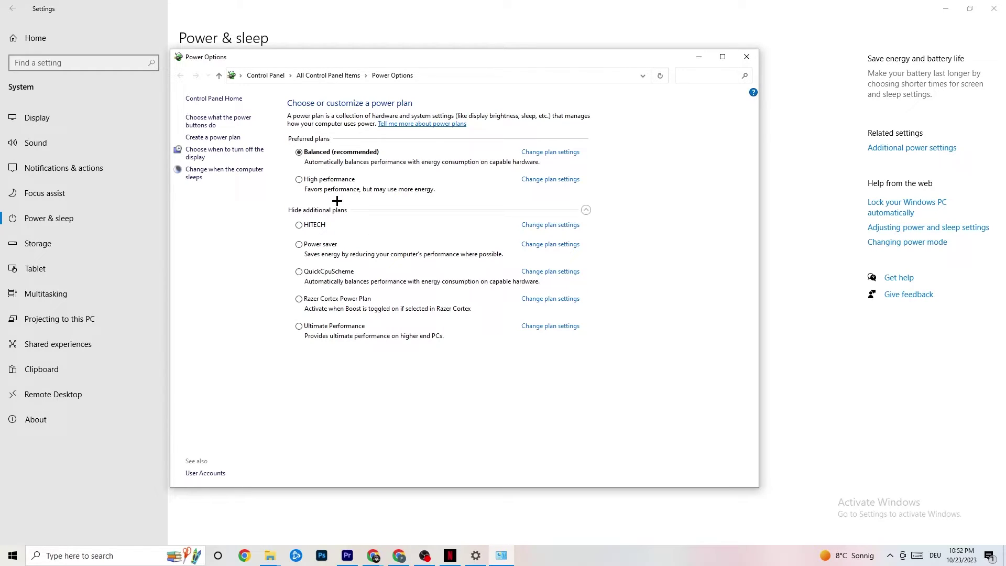
pyautogui.click(744, 60)
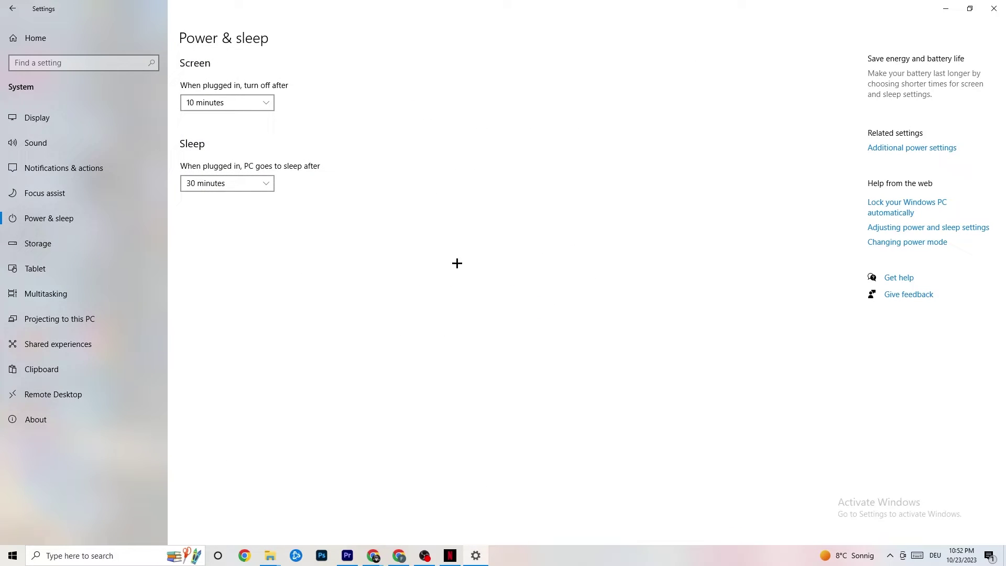
pyautogui.click(57, 243)
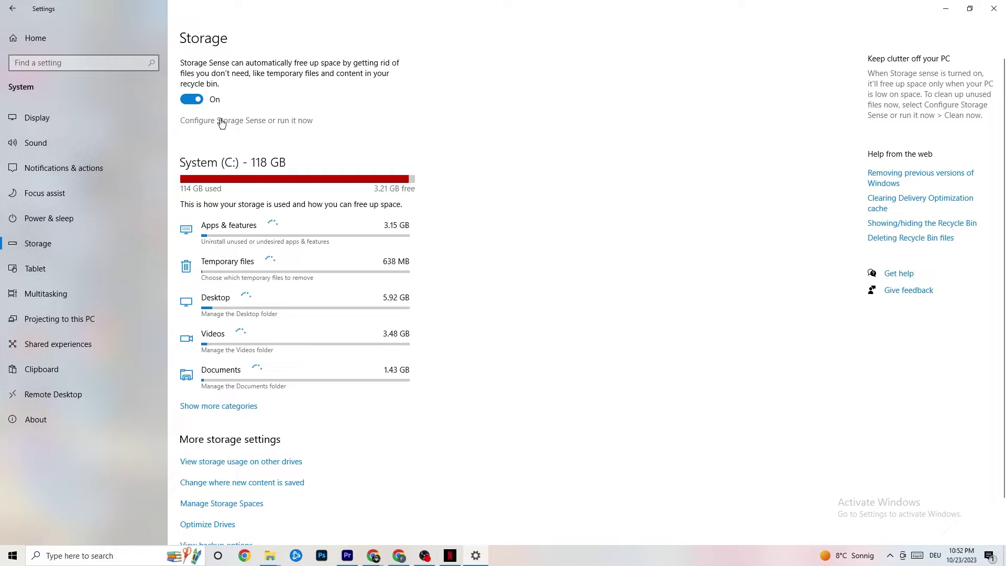
# - Keep Storage Sense running every week with 14-day recycle bin cleanup, then return Home
pyautogui.click(283, 121)
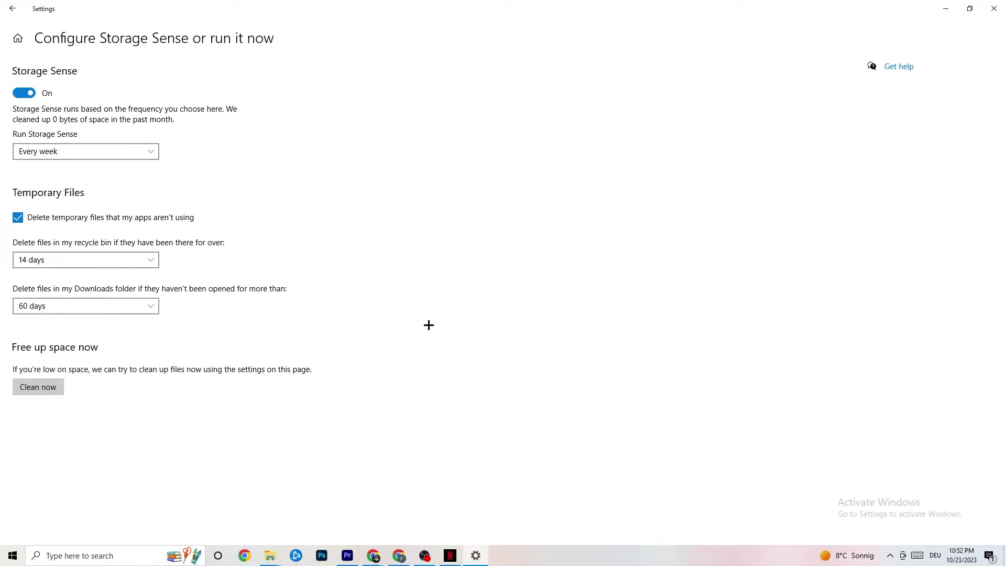
pyautogui.click(139, 150)
pyautogui.click(399, 241)
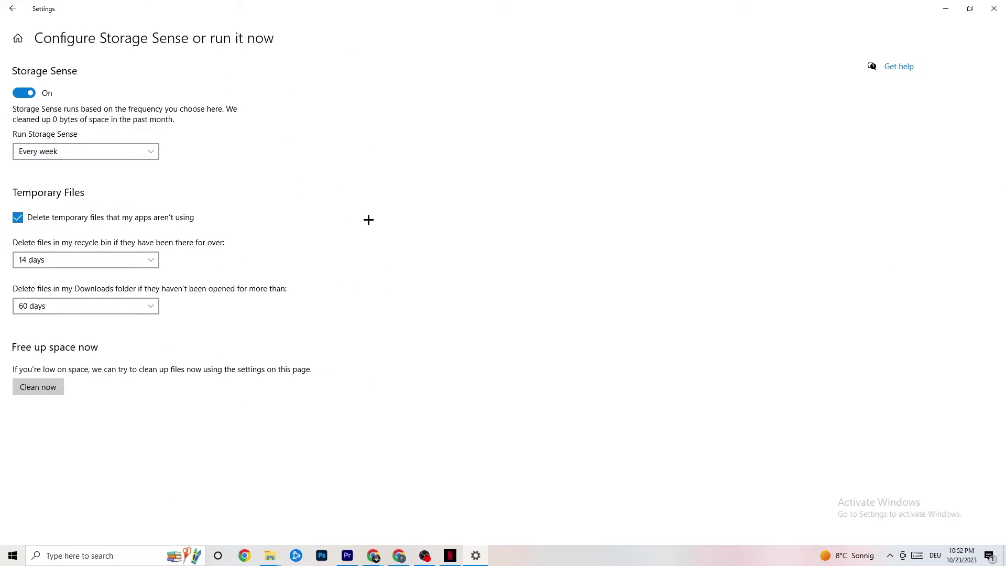
pyautogui.click(71, 151)
pyautogui.click(384, 87)
pyautogui.click(145, 258)
pyautogui.click(381, 235)
pyautogui.click(13, 9)
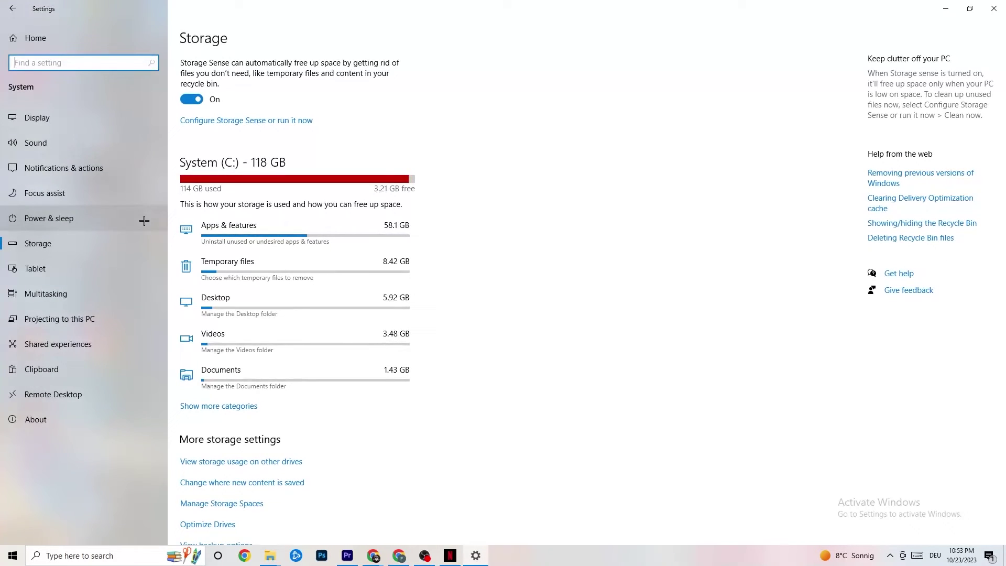
pyautogui.click(12, 8)
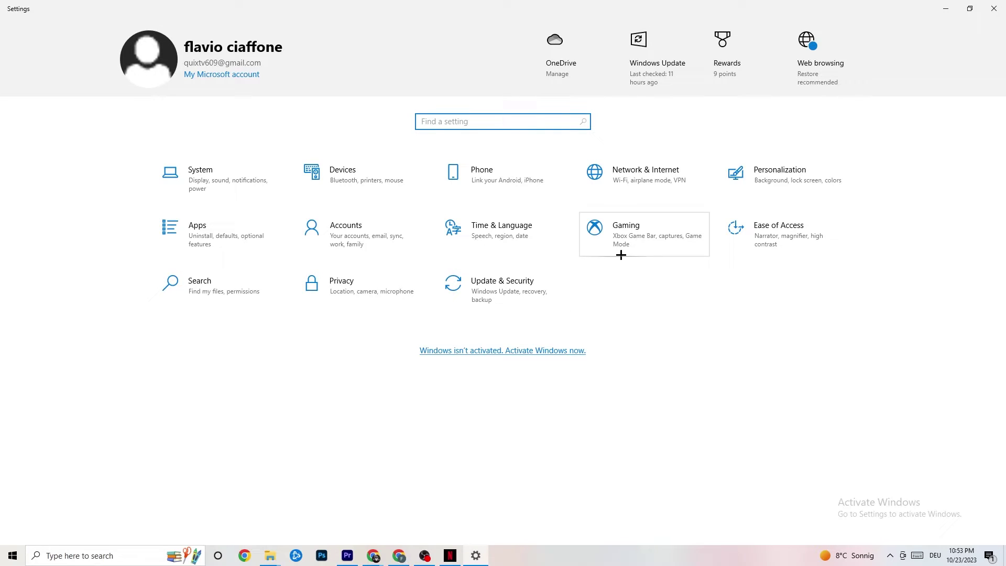
# - Open Gaming settings to check that background recording and recorded audio are Off
pyautogui.click(645, 240)
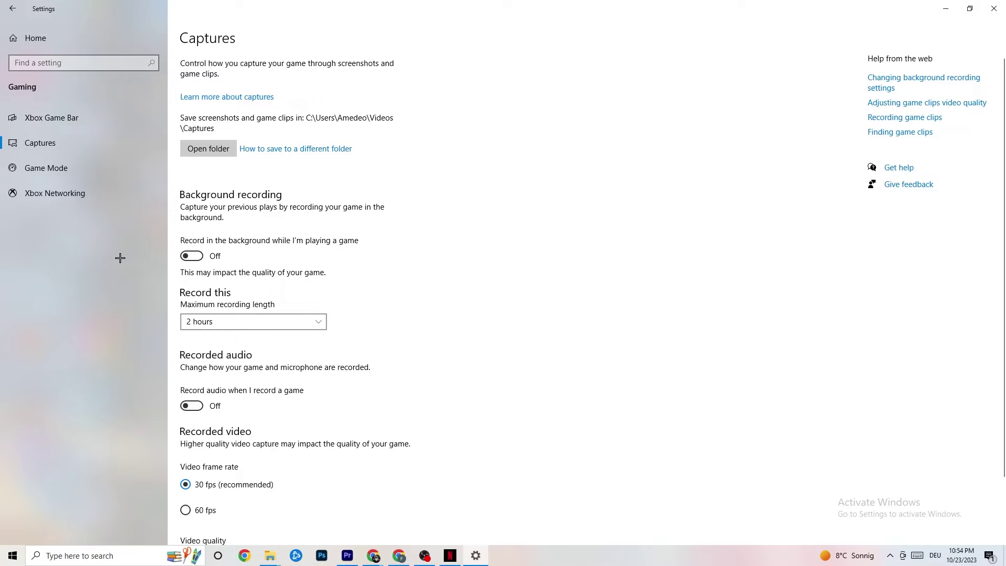
# - Verify Game Mode is On, then close the Settings window
pyautogui.click(52, 168)
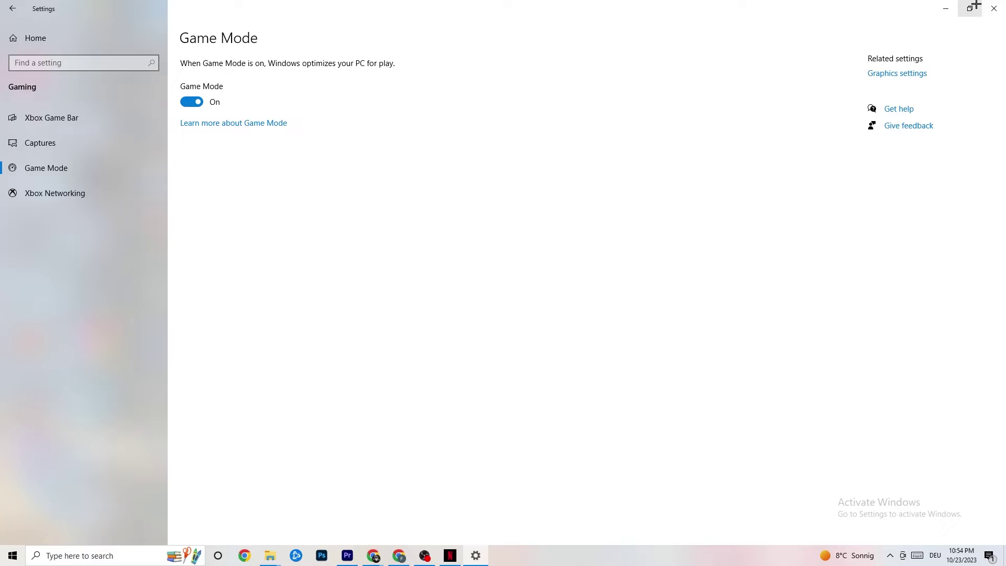
pyautogui.click(994, 8)
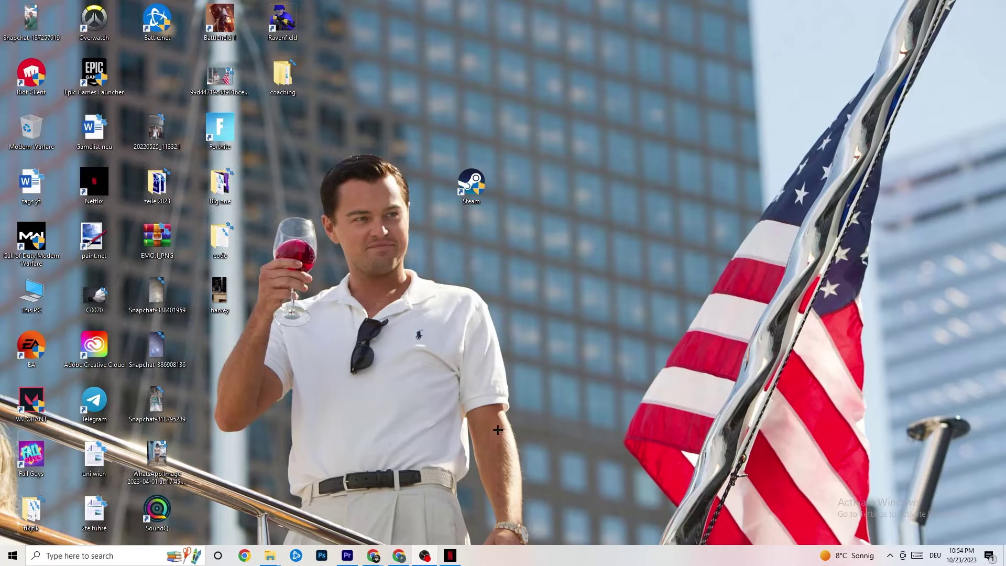
# - Launch Task Manager maximized on the Processes list and inspect the Netflix process options
pyautogui.rightClick(514, 563)
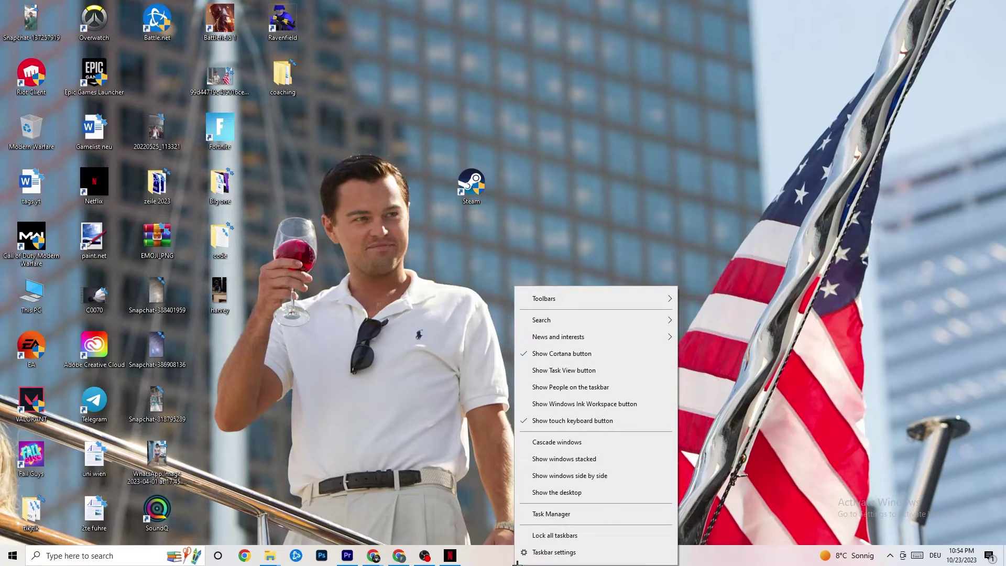
pyautogui.click(546, 514)
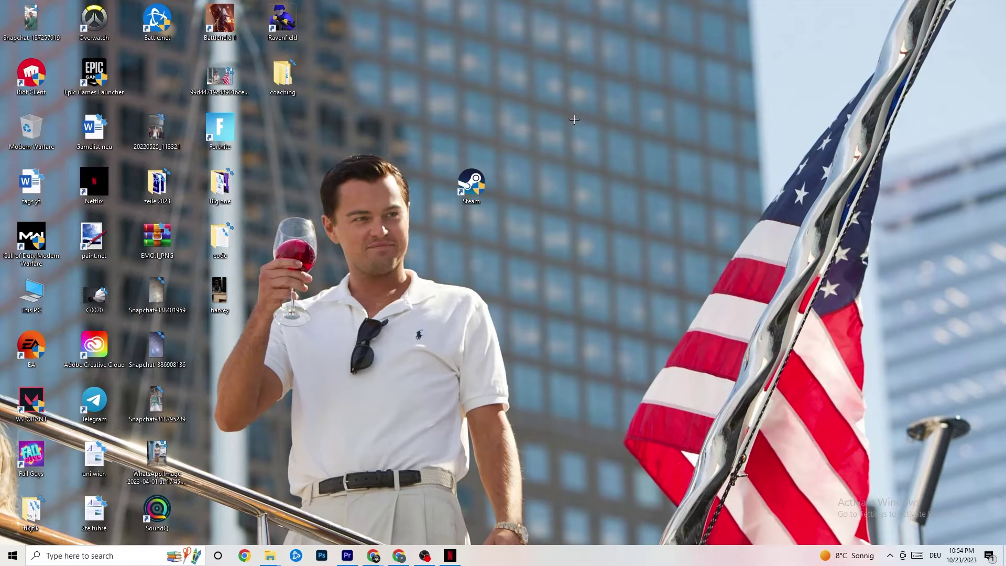
pyautogui.click(576, 30)
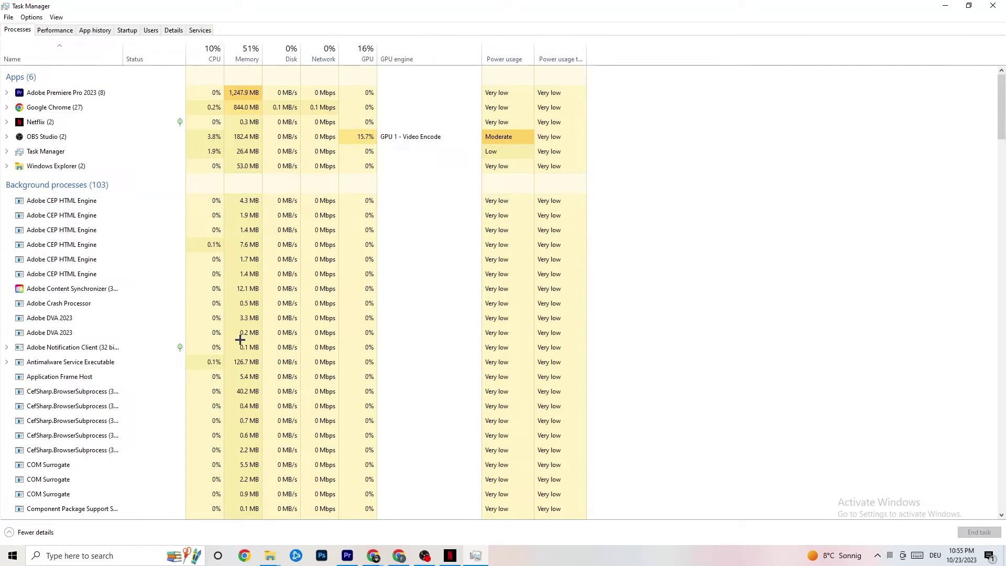
pyautogui.scroll(-8, 258, 328)
pyautogui.scroll(8, 195, 352)
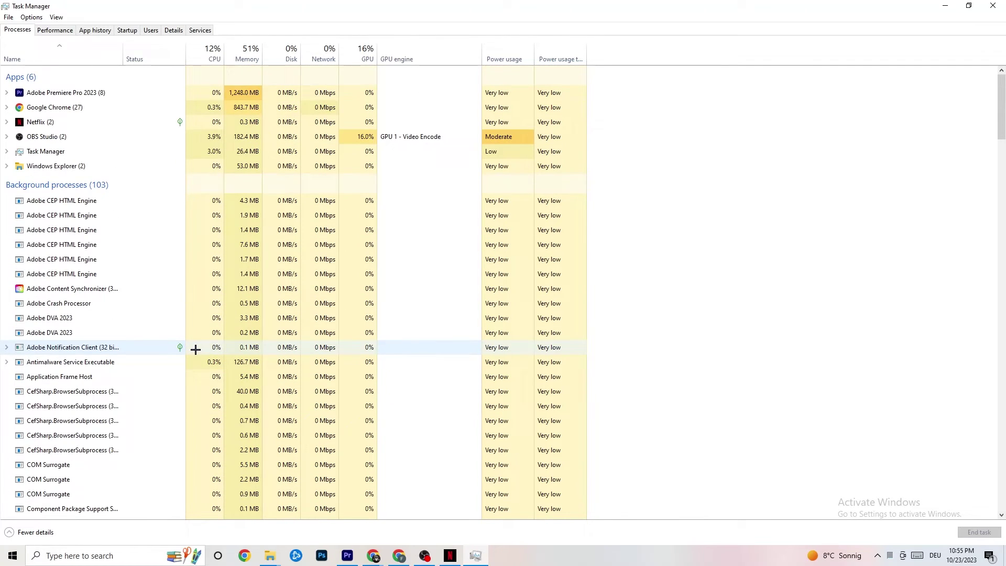
pyautogui.rightClick(65, 123)
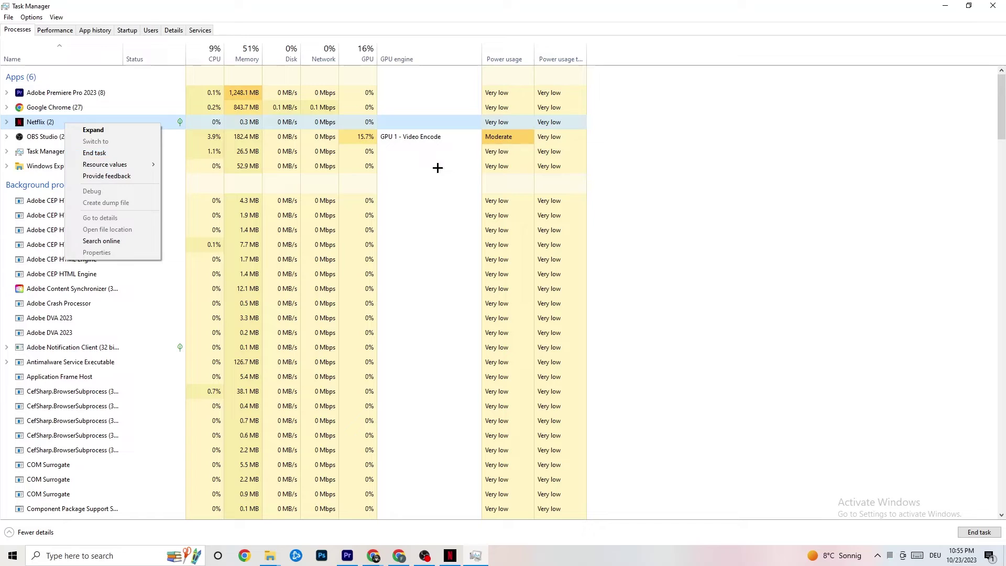
pyautogui.click(675, 295)
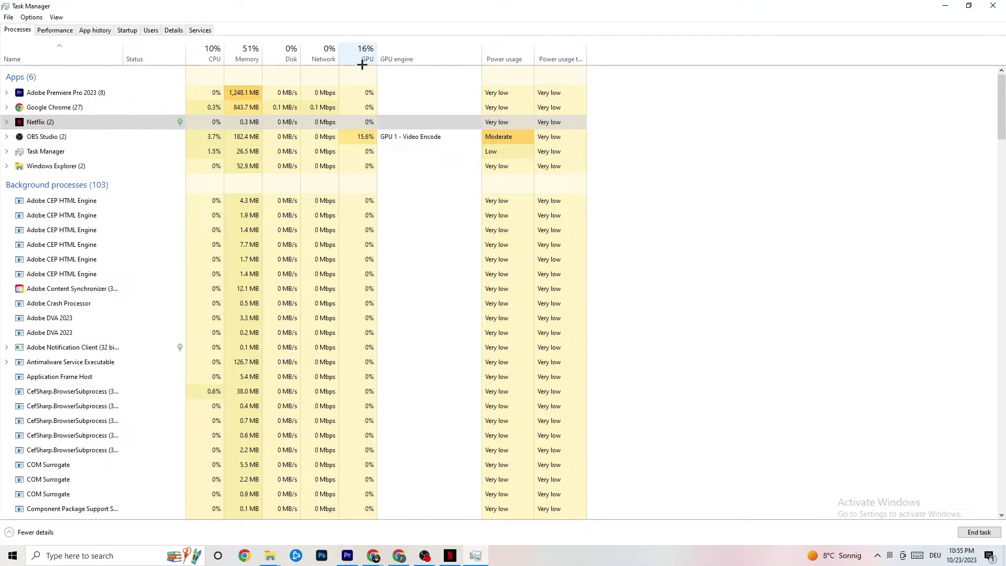
# - Show the Set priority options for the Adobe Premiere Pro process in the Details list
pyautogui.click(165, 31)
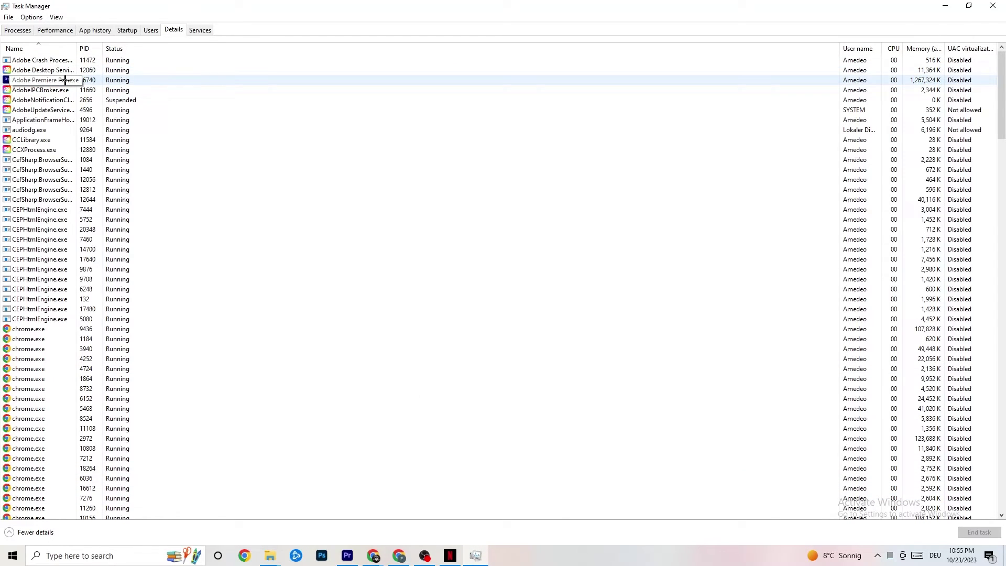
pyautogui.rightClick(99, 82)
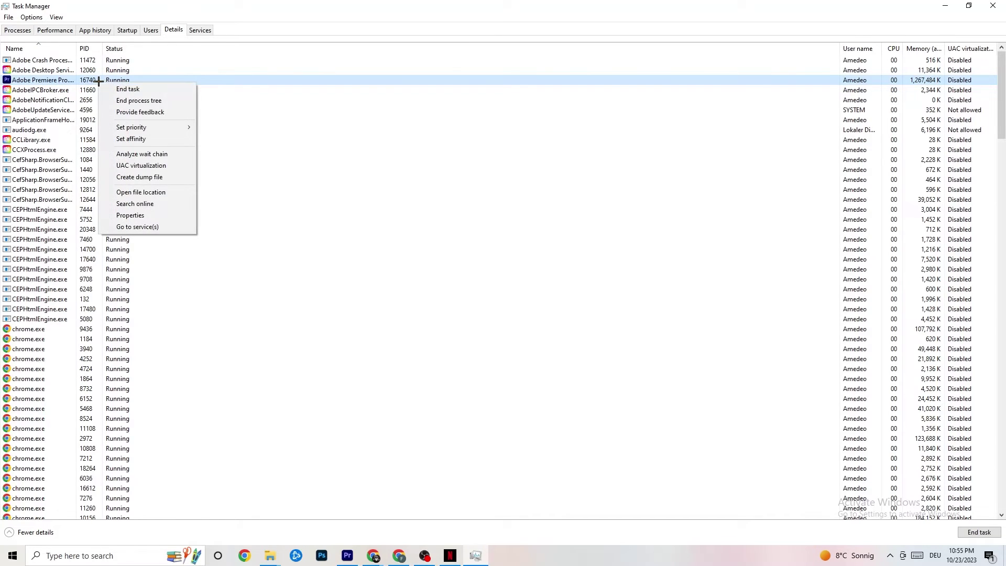
pyautogui.moveTo(155, 126)
# - Review the Startup list's enable/disable options for Google Drive and Pivot Software without changing them
pyautogui.click(127, 31)
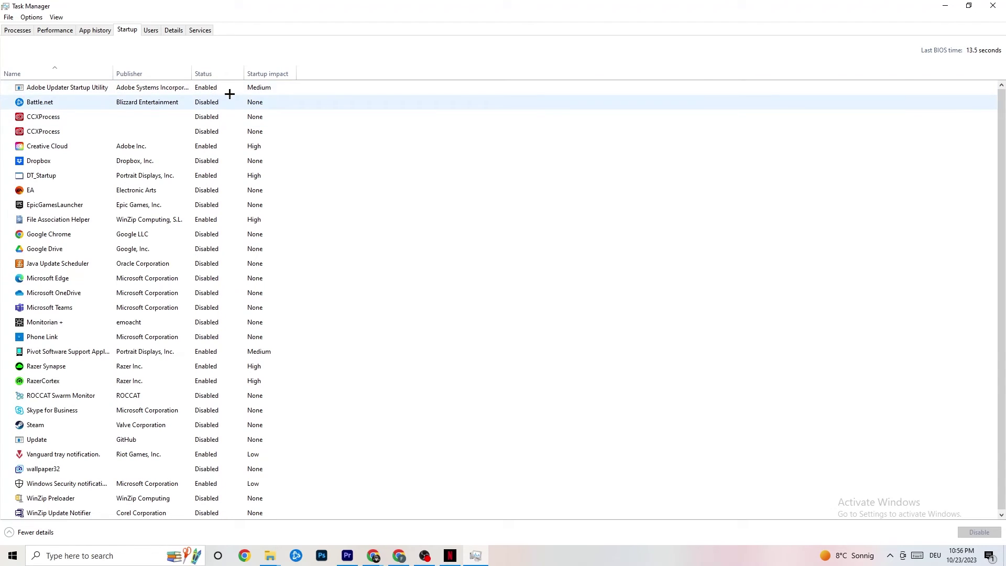
pyautogui.rightClick(144, 250)
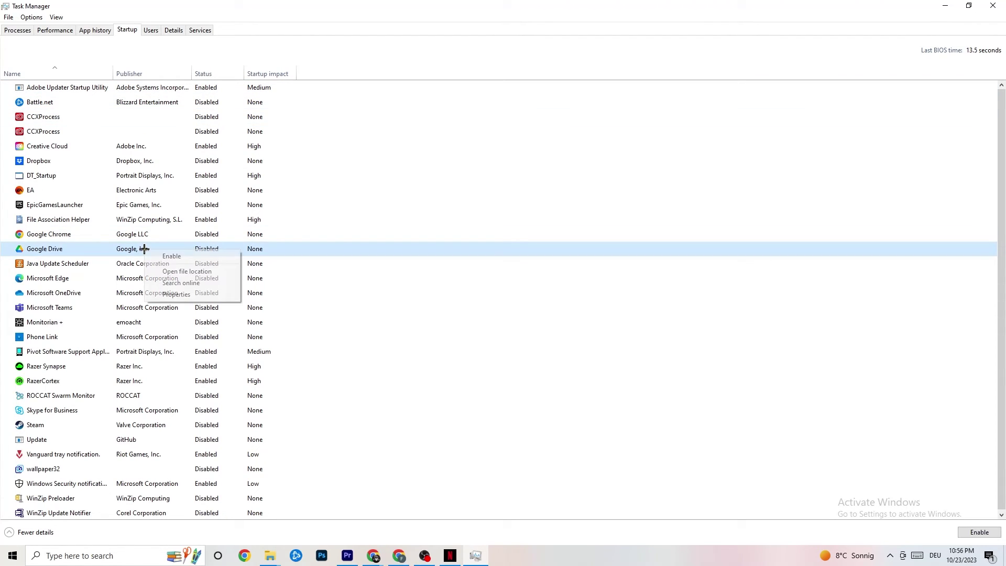
pyautogui.rightClick(199, 352)
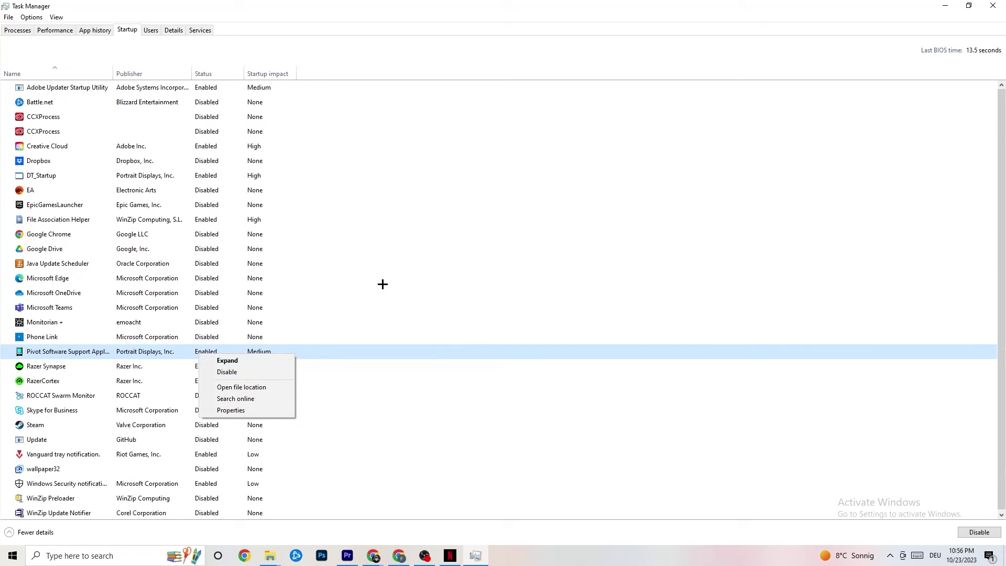
pyautogui.click(407, 16)
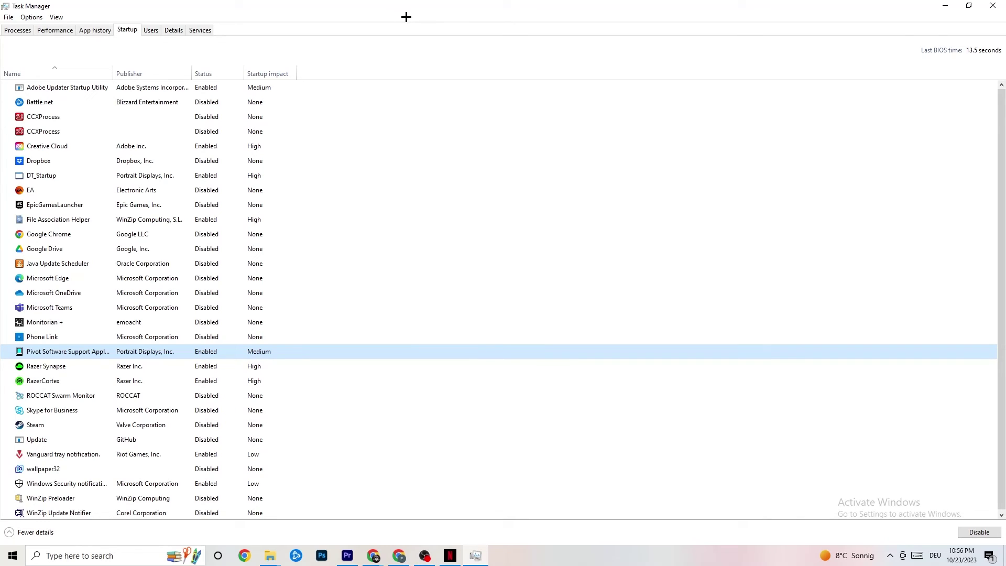